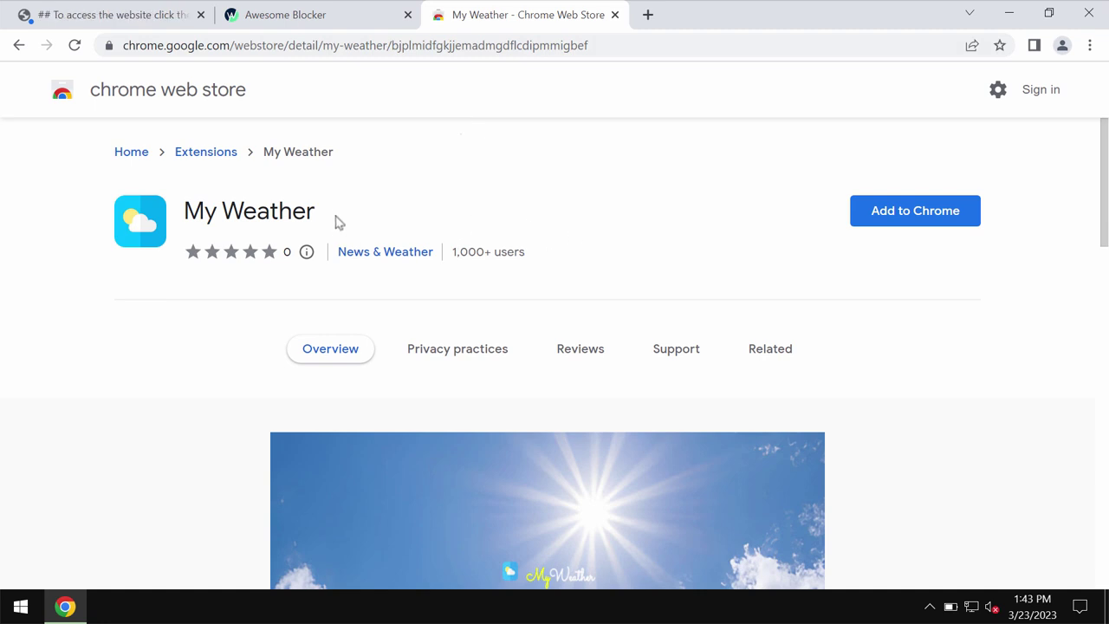
Step: Highlight the My Weather title and scroll up and down through its Web Store listing
left_click_drag(338, 222, 186, 213)
left_click(397, 212)
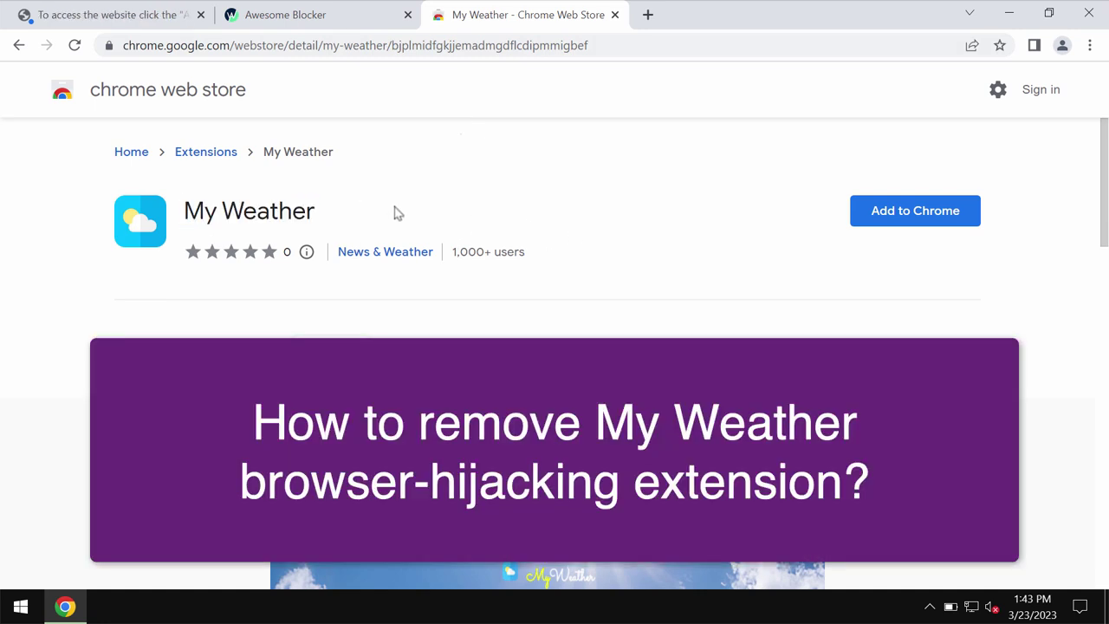
scroll(397, 212, "down", 8)
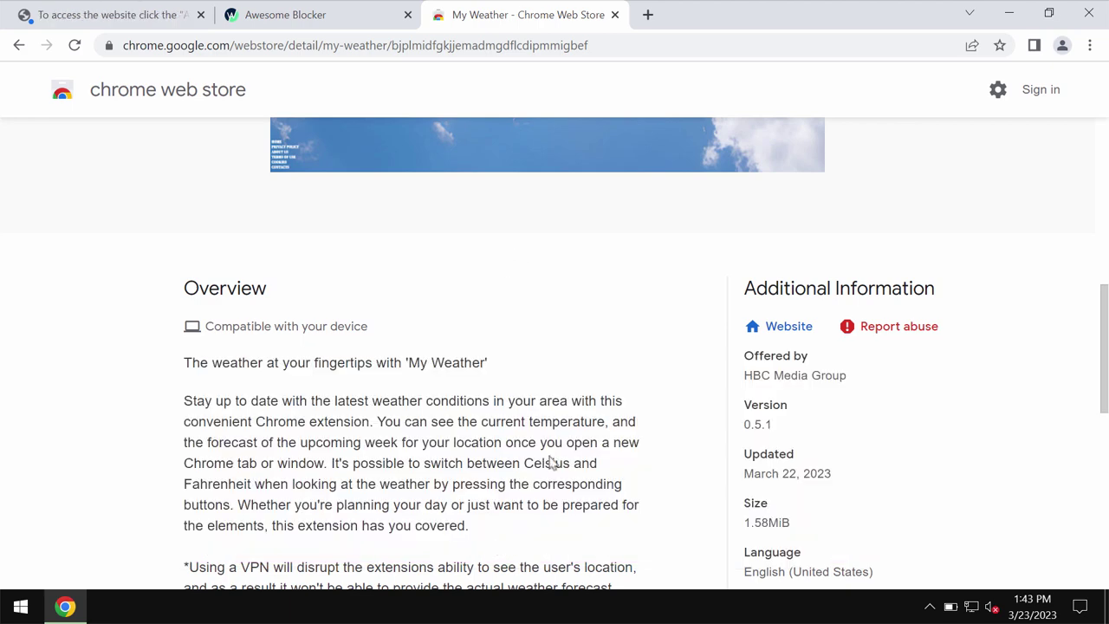
scroll(556, 459, "up", 5)
scroll(554, 457, "up", 3)
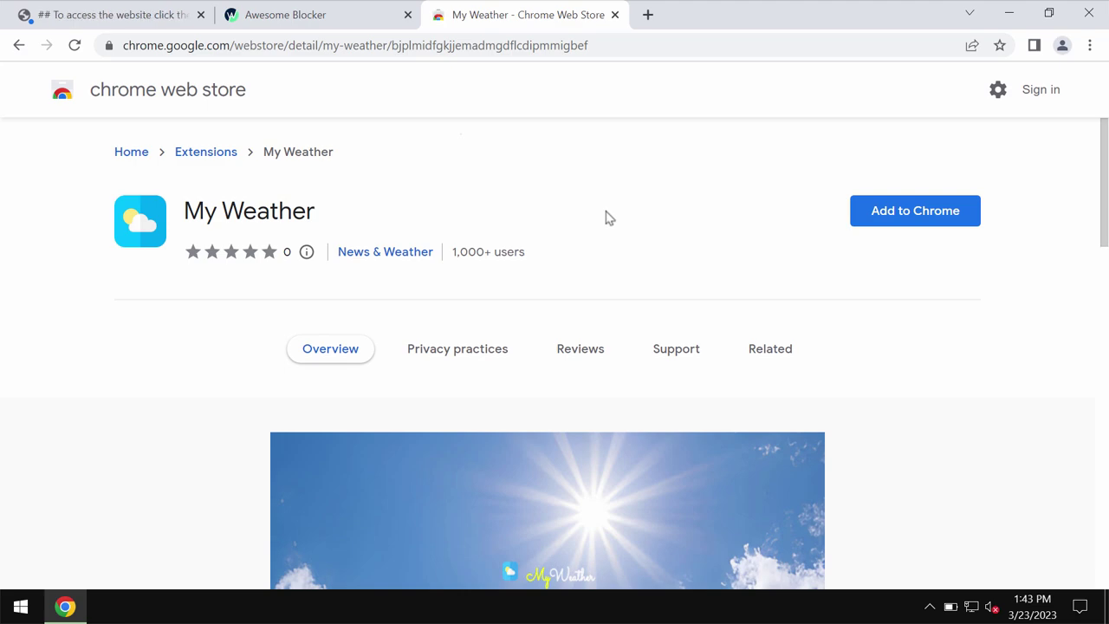
scroll(701, 243, "down", 5)
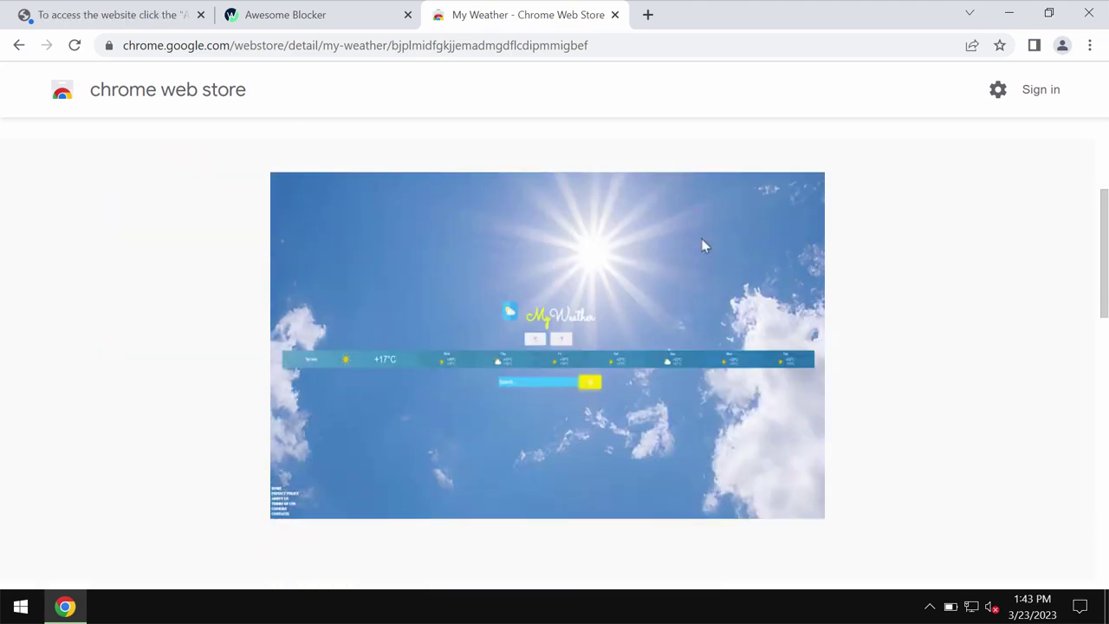
scroll(701, 243, "down", 4)
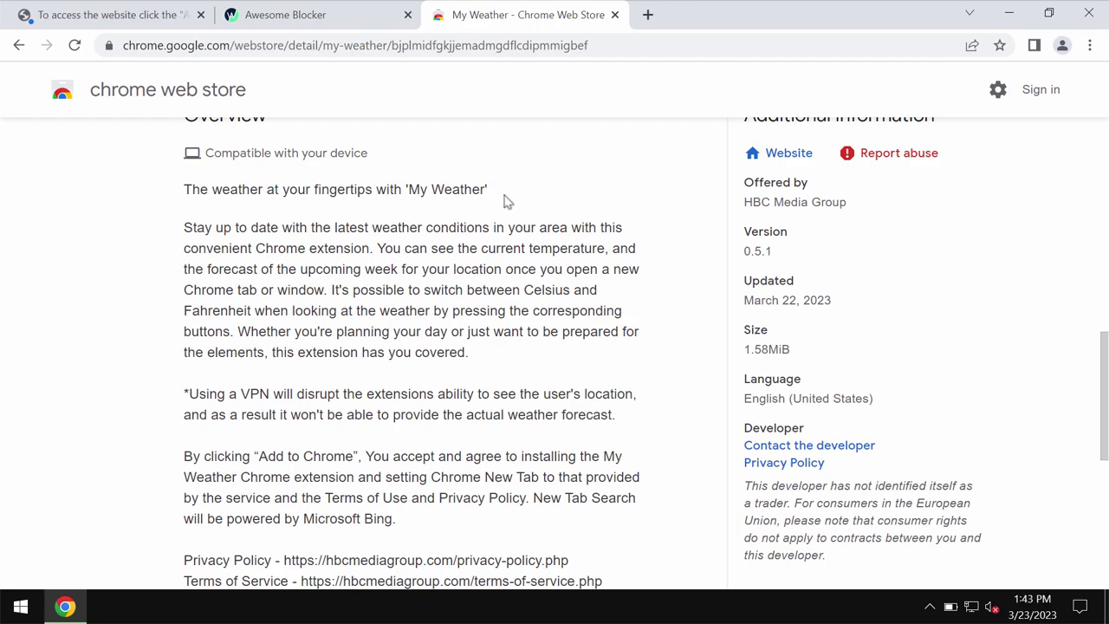
scroll(498, 206, "up", 1)
scroll(477, 307, "up", 5)
scroll(478, 306, "down", 3)
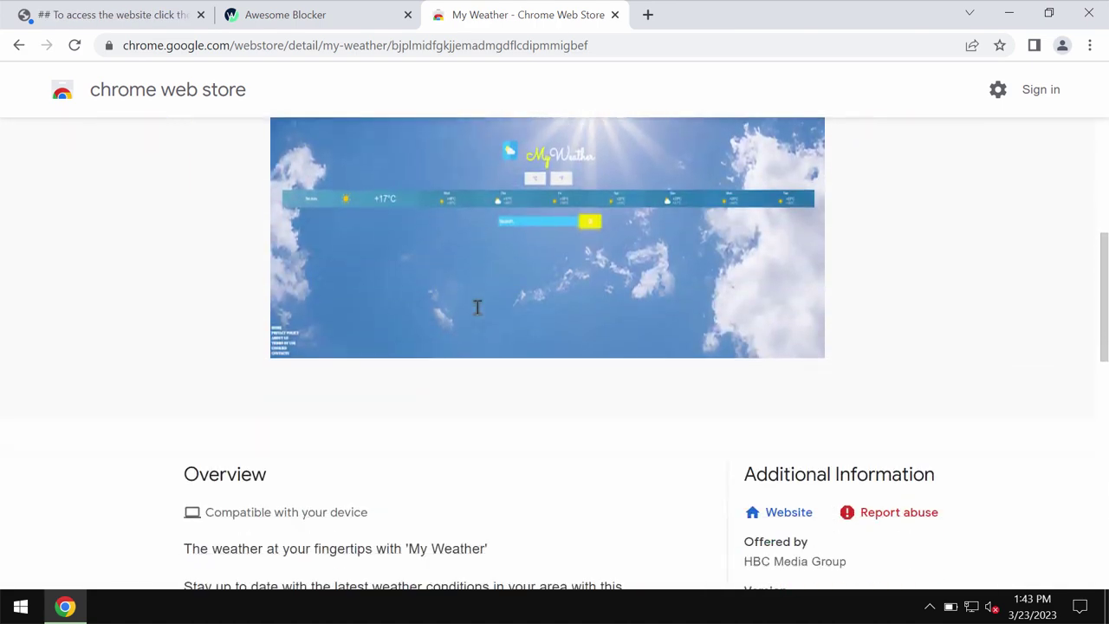
scroll(477, 307, "down", 6)
scroll(477, 306, "up", 12)
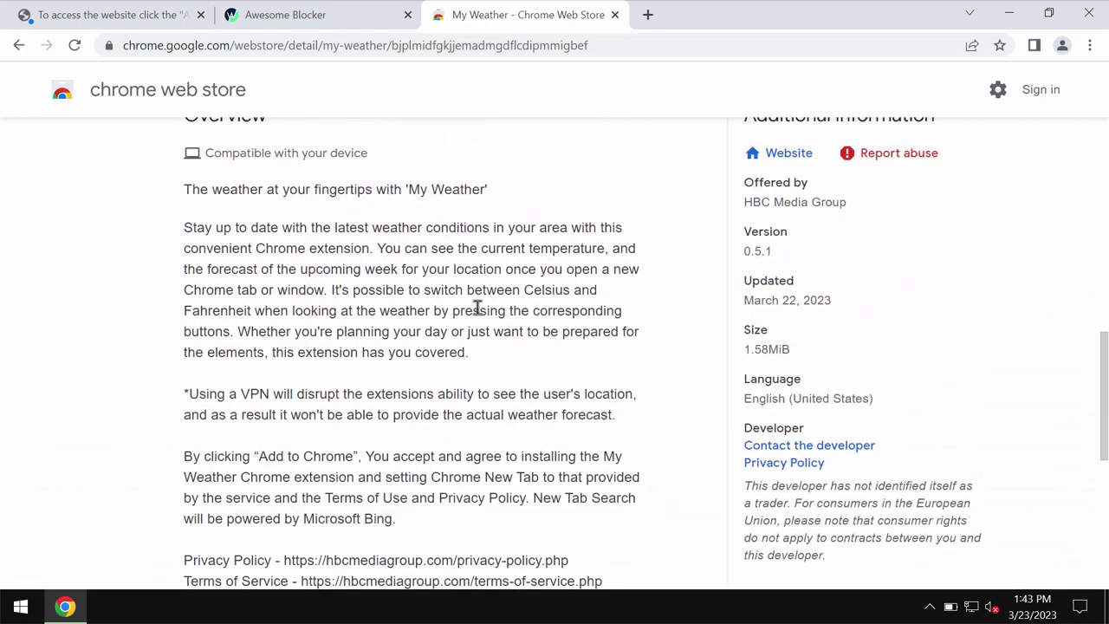
Step: Add My Weather to Chrome and confirm 'Add extension', then open and close a new tab
left_click(862, 219)
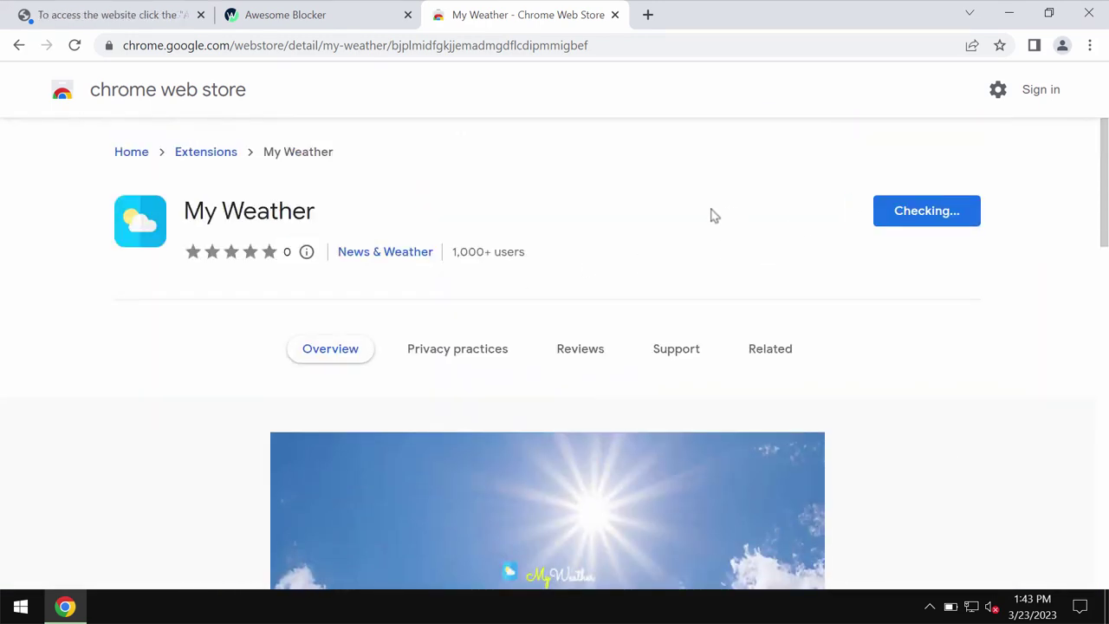
left_click(611, 223)
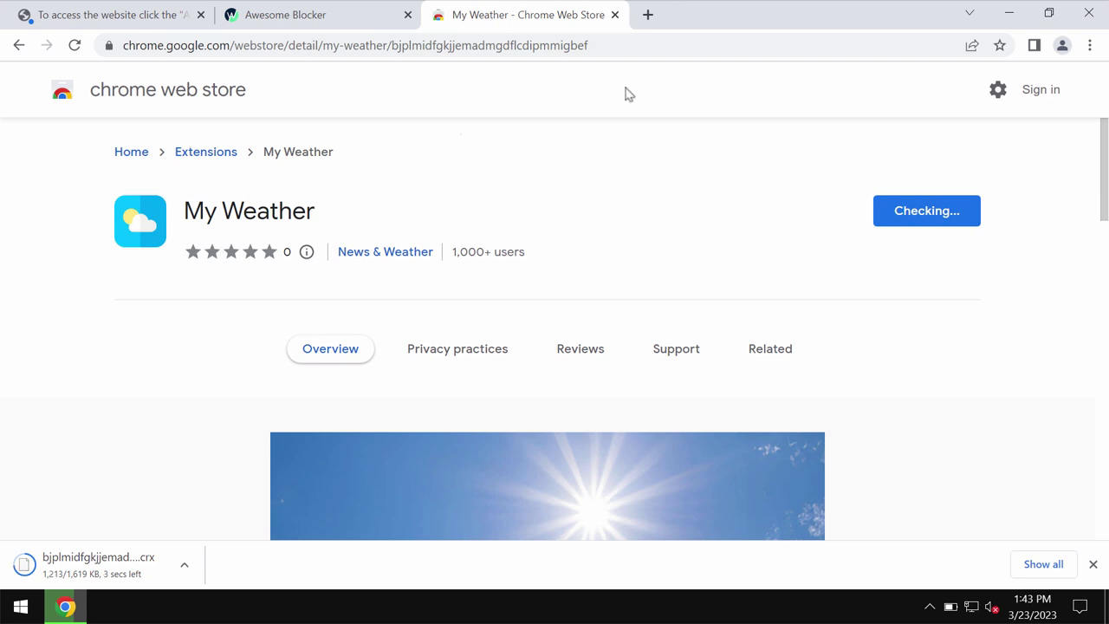
left_click(647, 14)
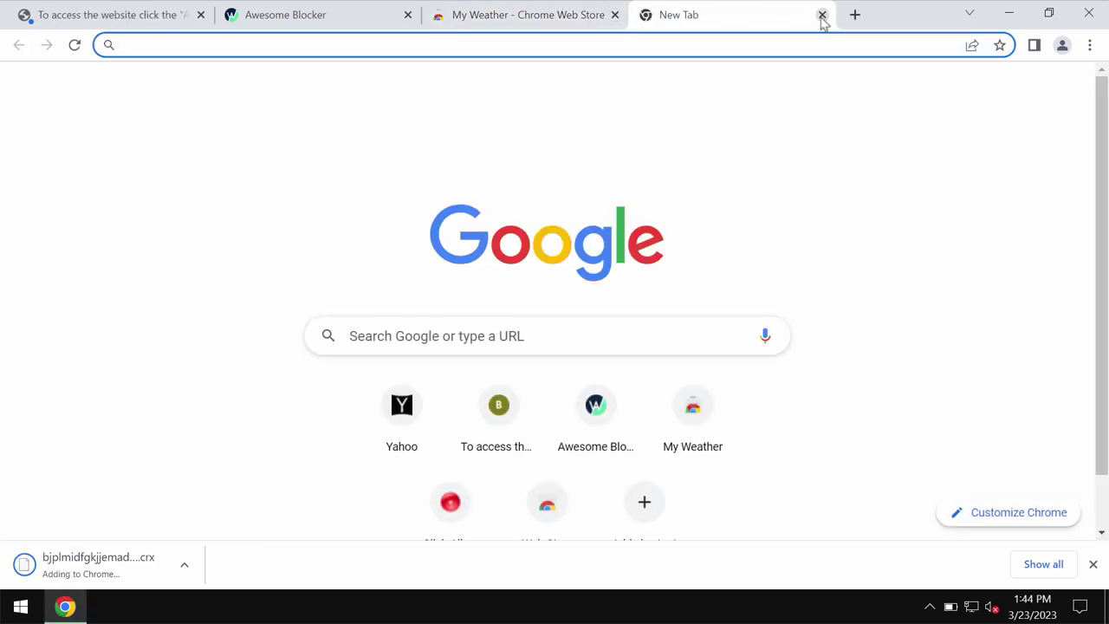
left_click(821, 16)
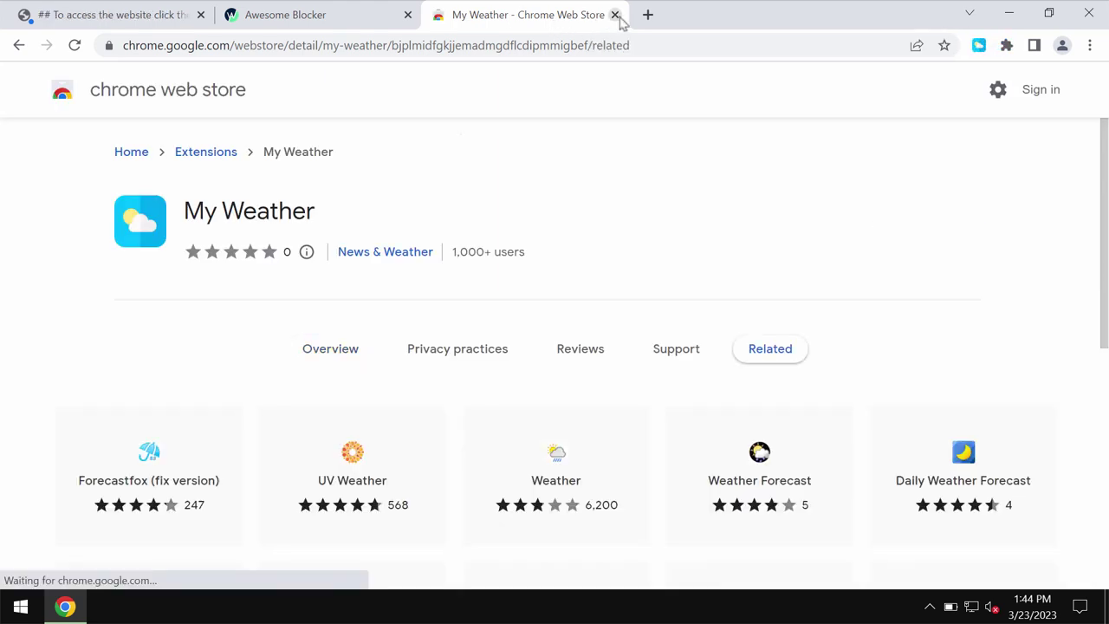
Step: Keep My Weather's new tab page, search it for 'car', and close the Web Store tab
left_click(648, 14)
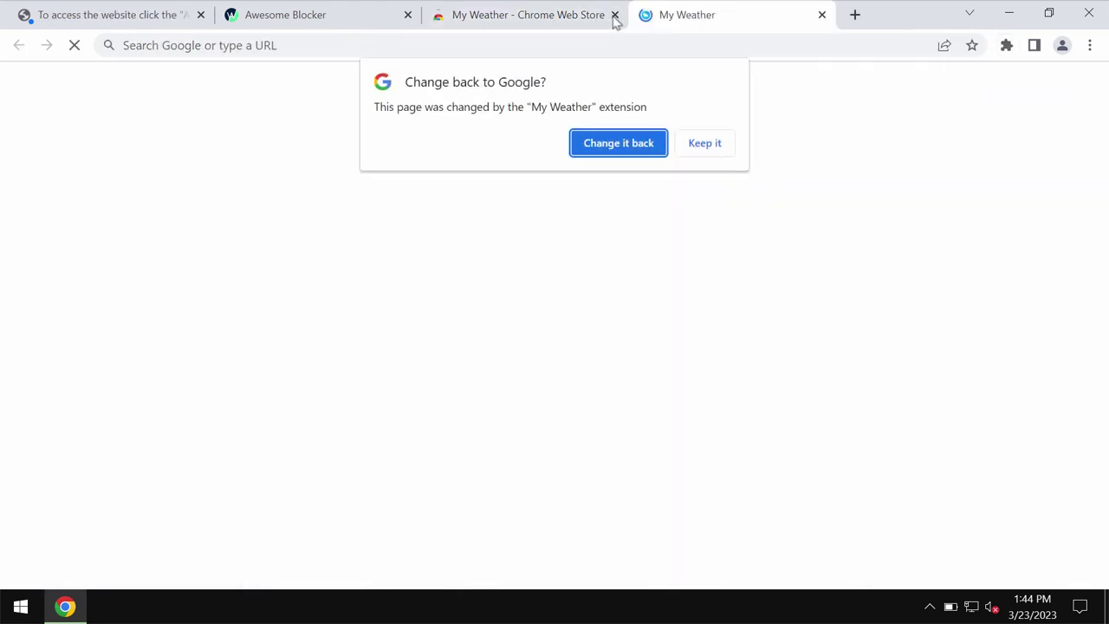
left_click(689, 149)
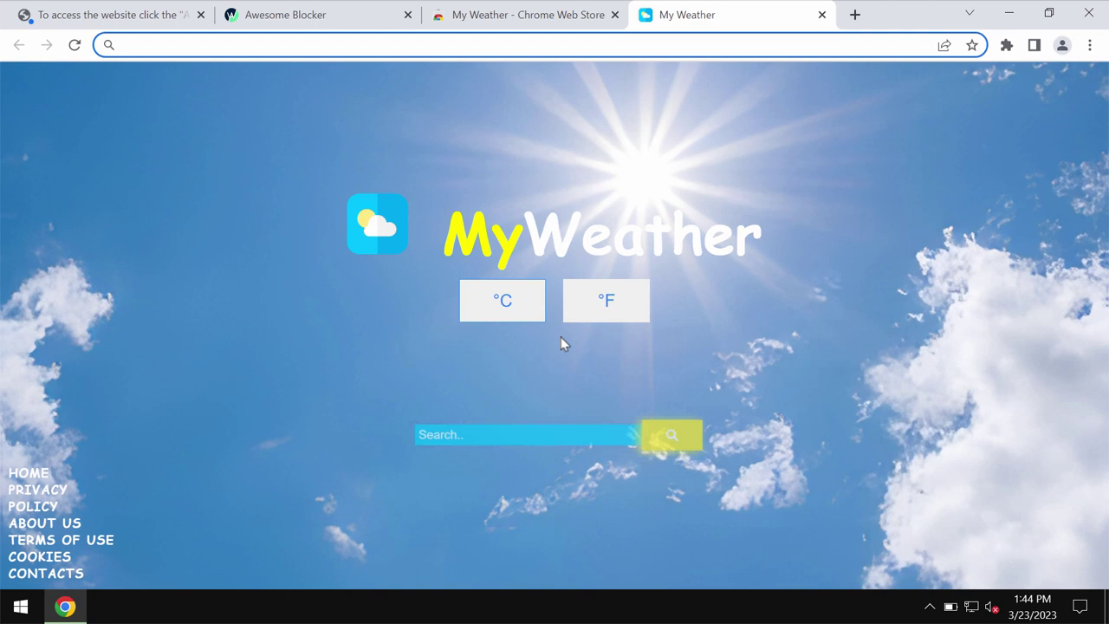
type("car")
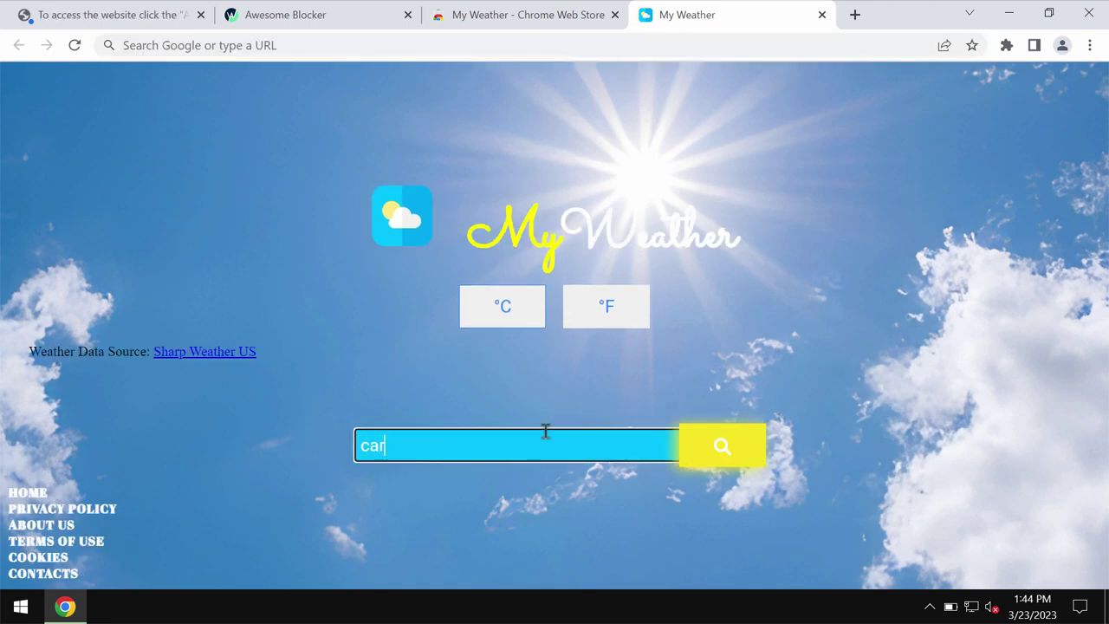
key("Return")
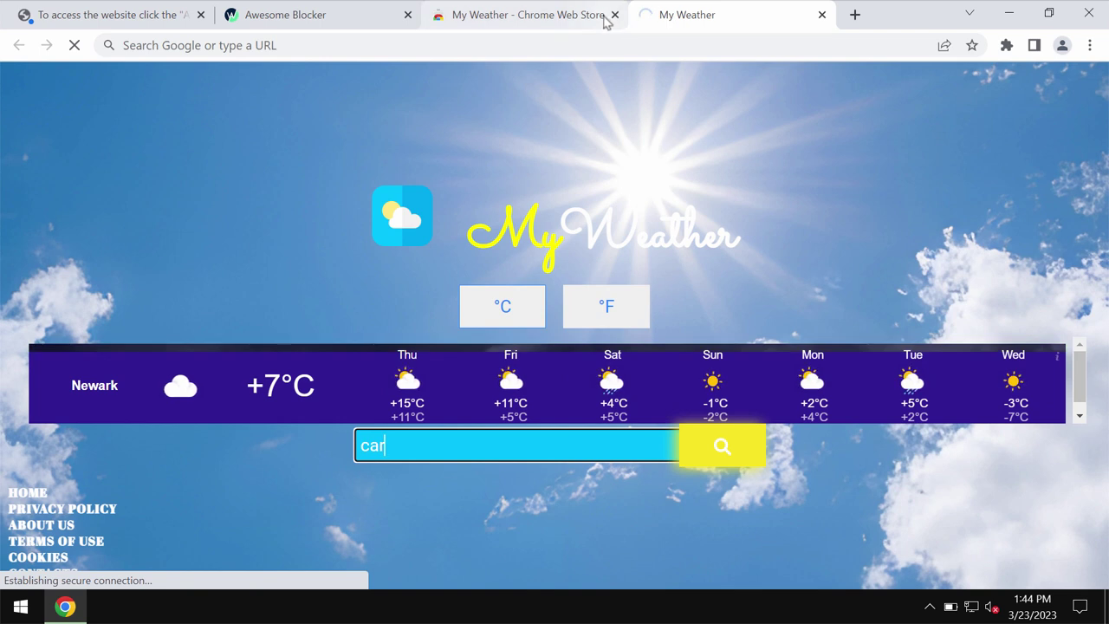
mouse_move(615, 17)
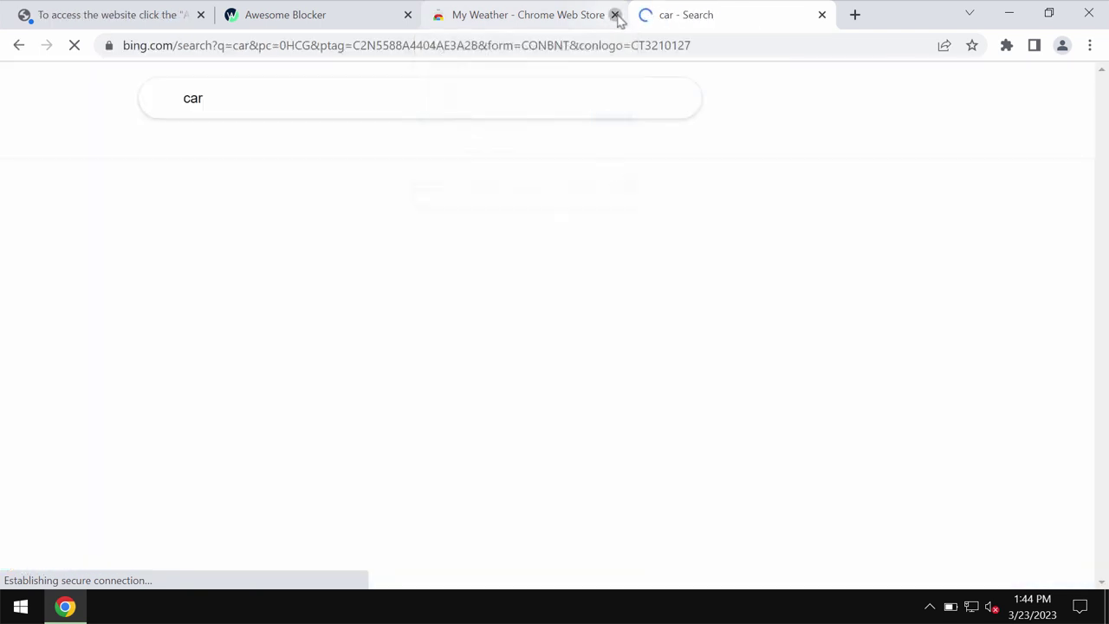
left_click(615, 15)
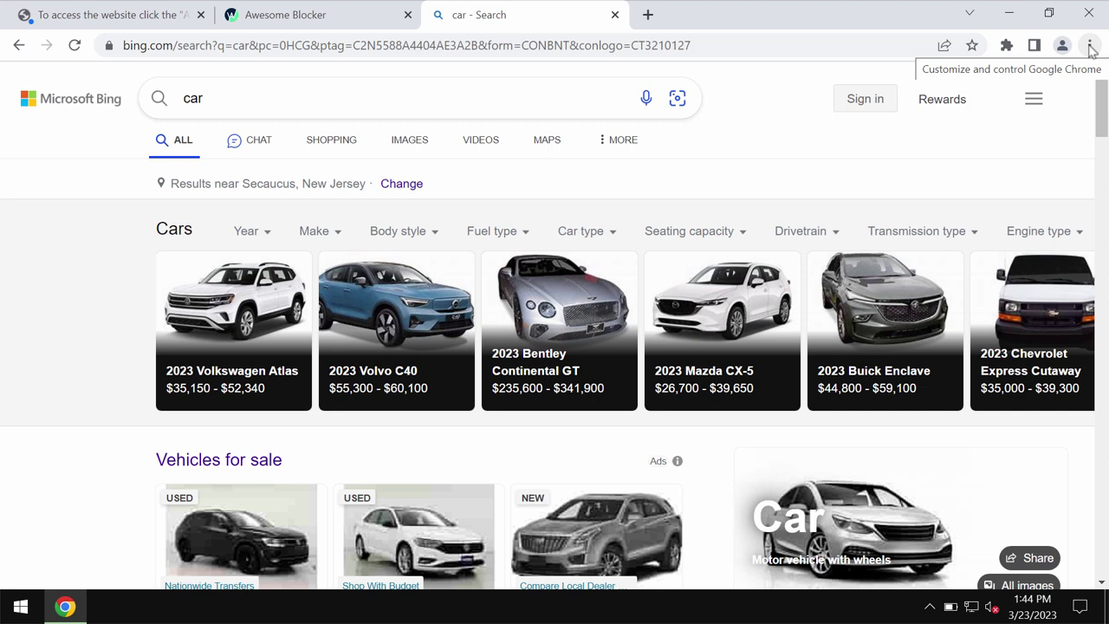
Step: Remove the My Weather extension from Chrome's Extensions page
left_click(1090, 47)
mouse_move(975, 294)
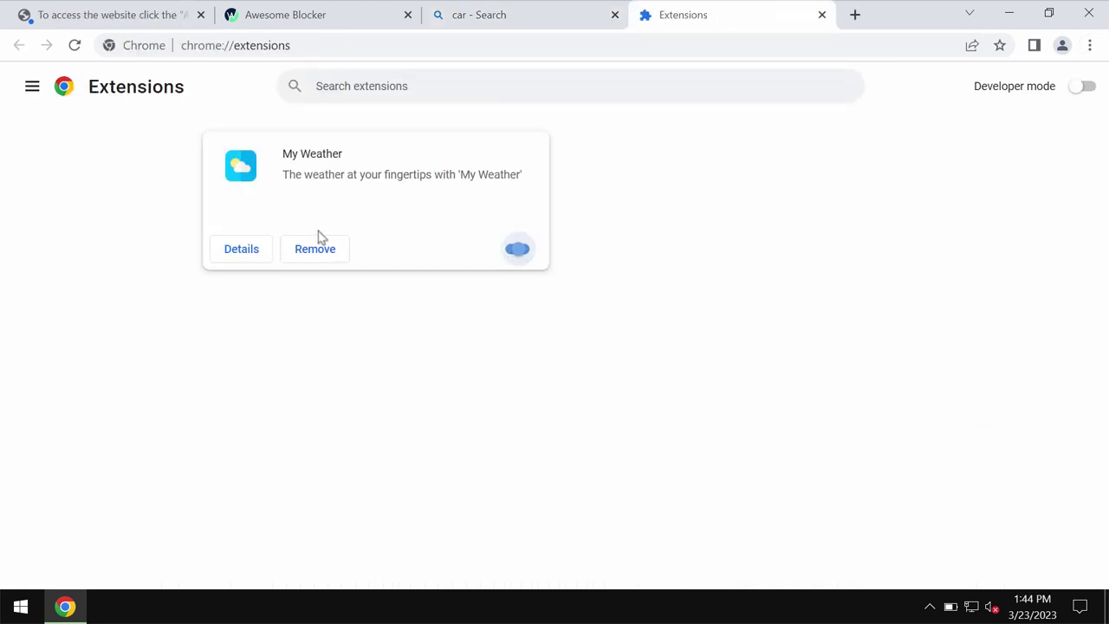
left_click(321, 249)
left_click(625, 175)
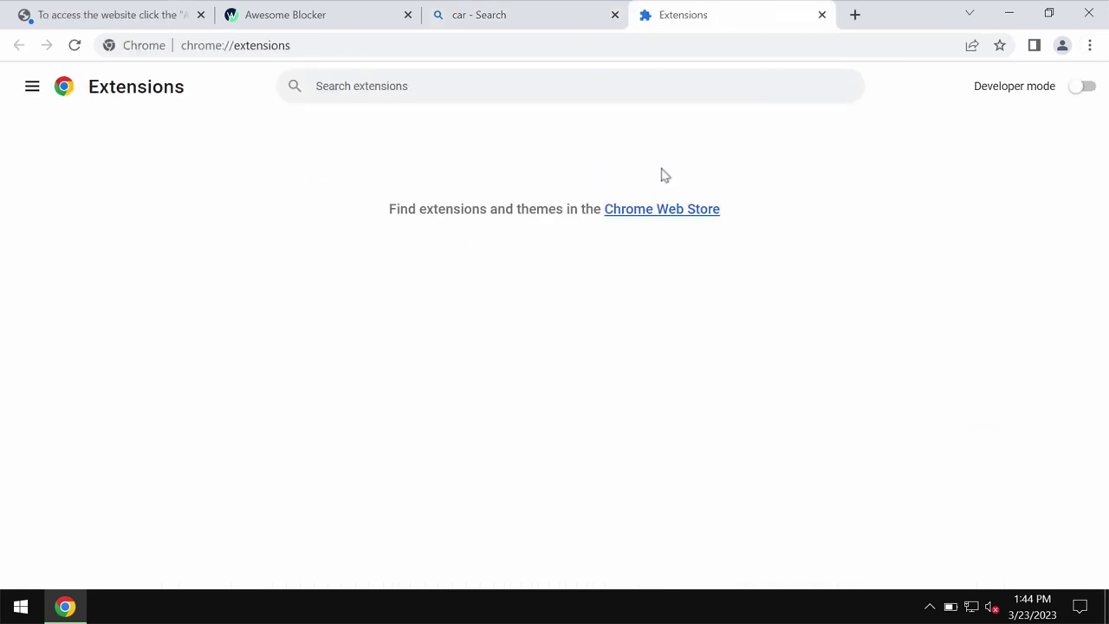
Step: Load combocleaner.com in that tab and close the car search results tab
left_click(559, 49)
type("c")
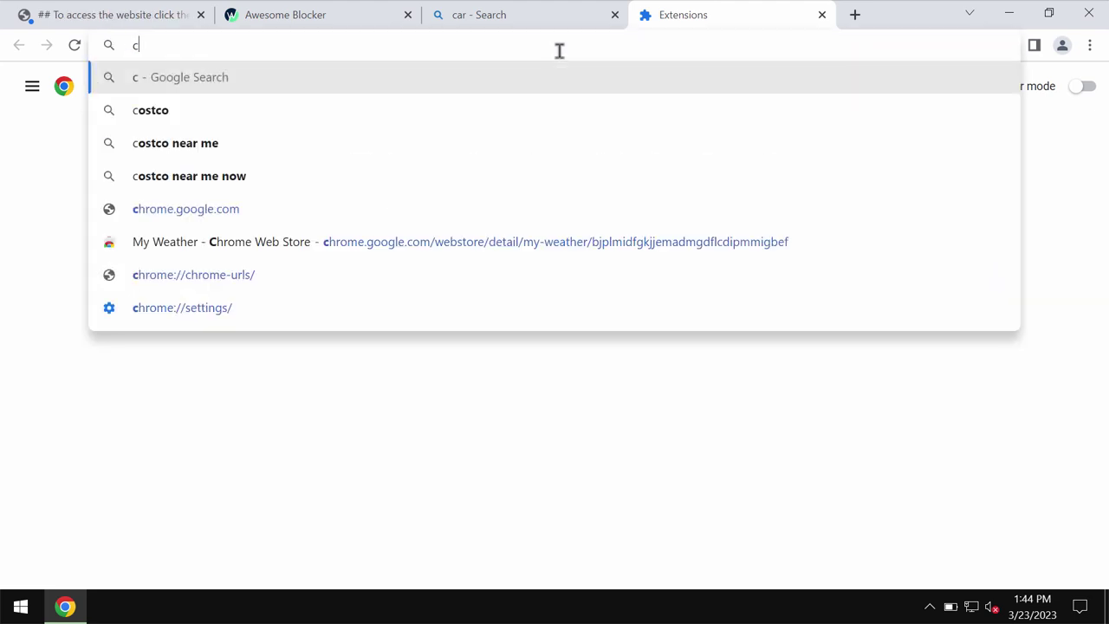
type("omboc")
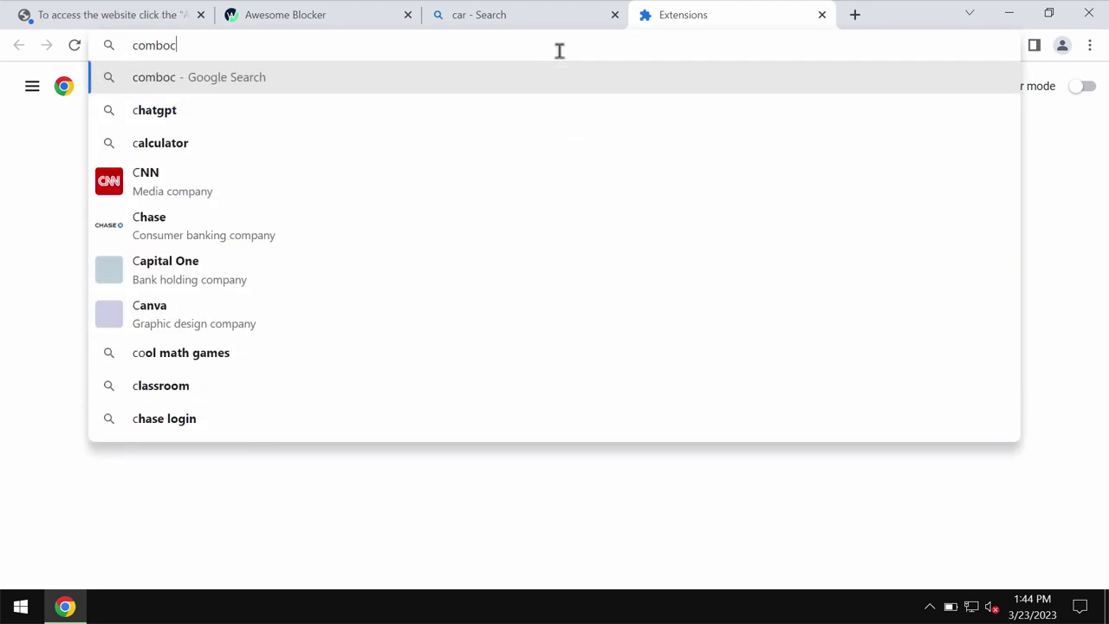
type("leane")
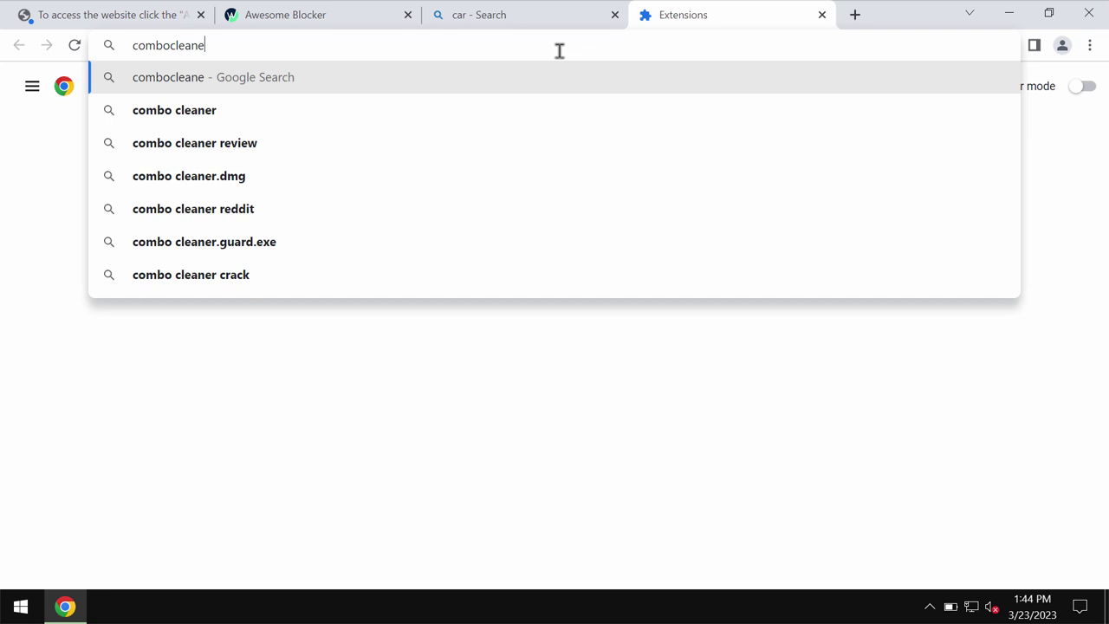
type("r.com")
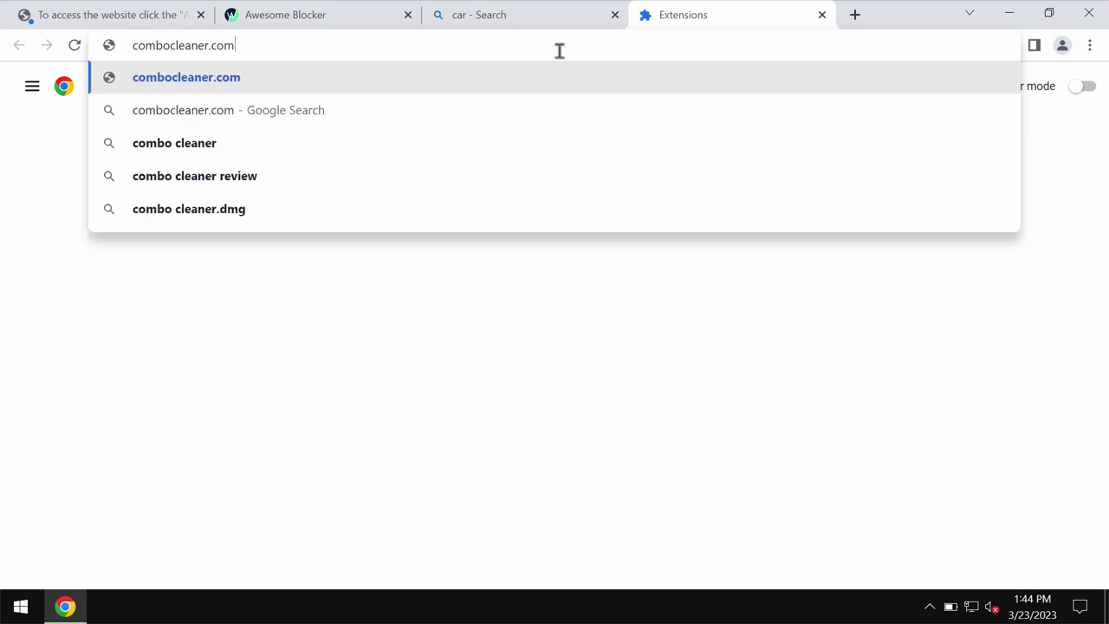
key("Return")
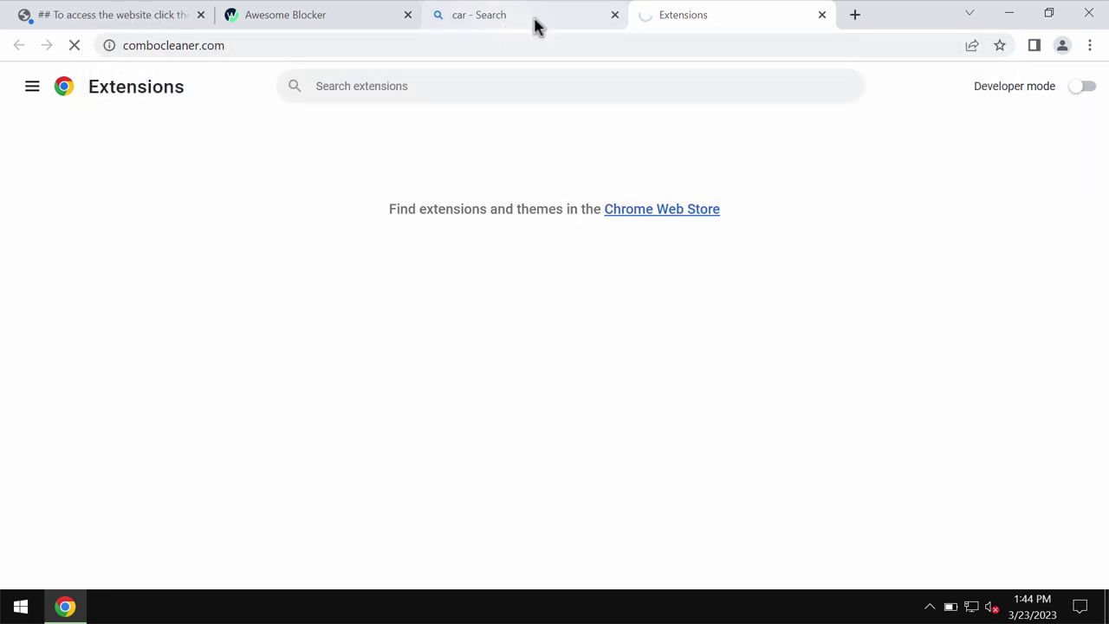
left_click(614, 15)
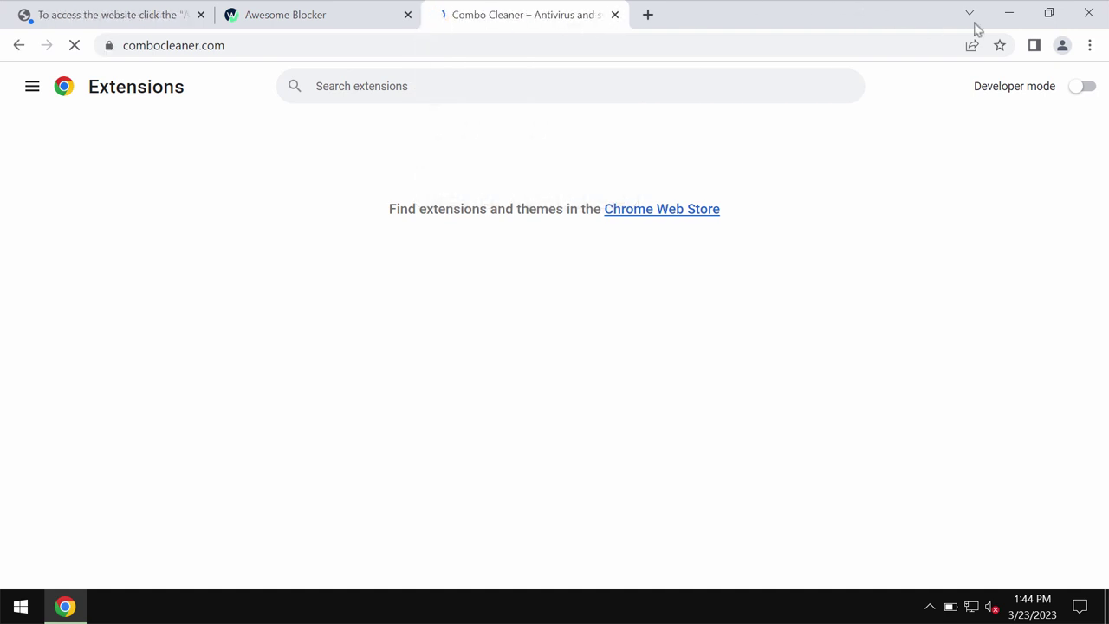
Step: Minimize Chrome and launch Combo Cleaner from its desktop icon
left_click(1010, 14)
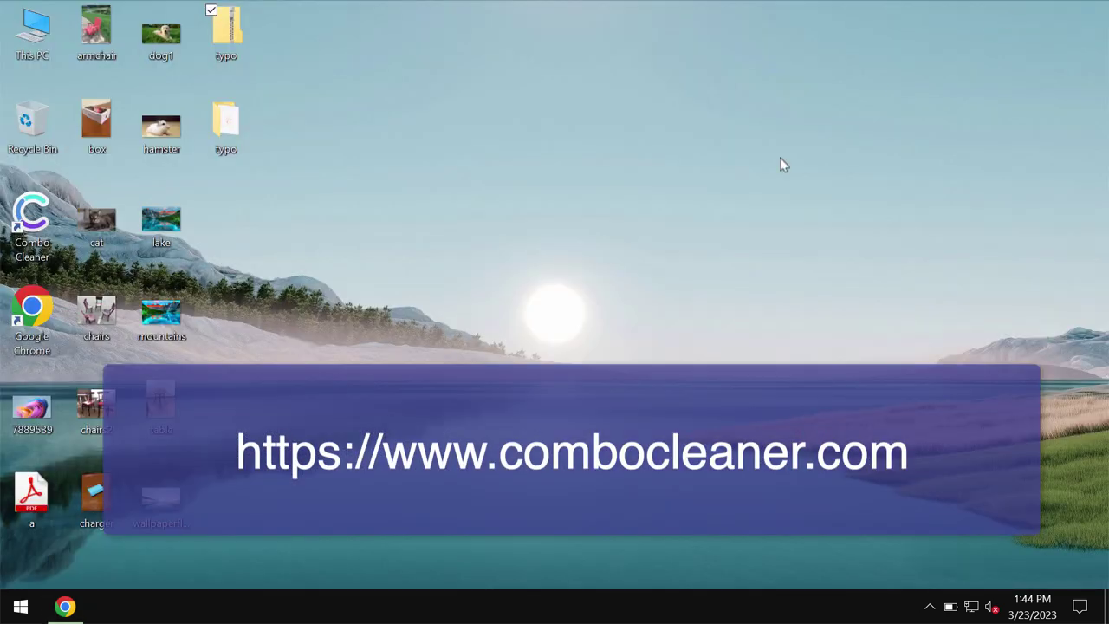
double_click(57, 228)
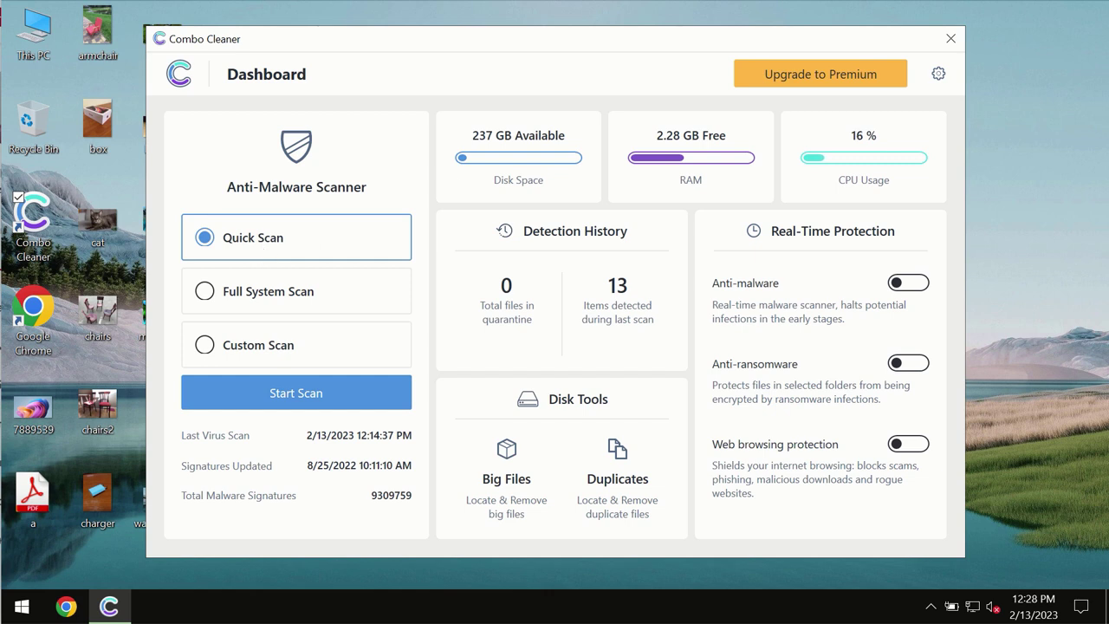
Step: Start a Quick Scan from the Combo Cleaner dashboard
left_click(286, 406)
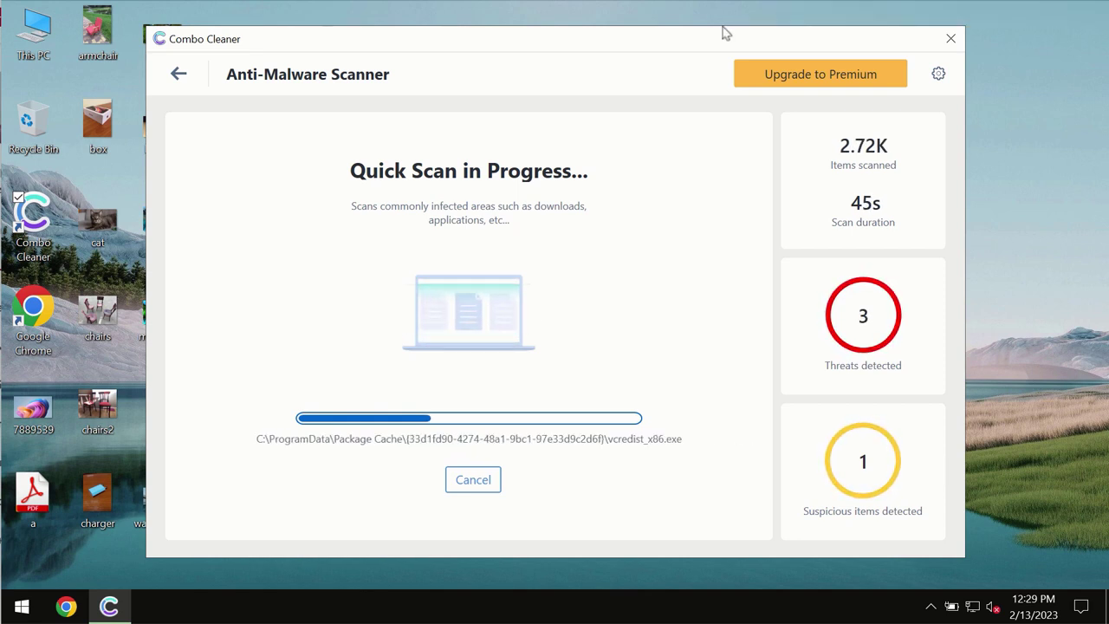
left_click(936, 76)
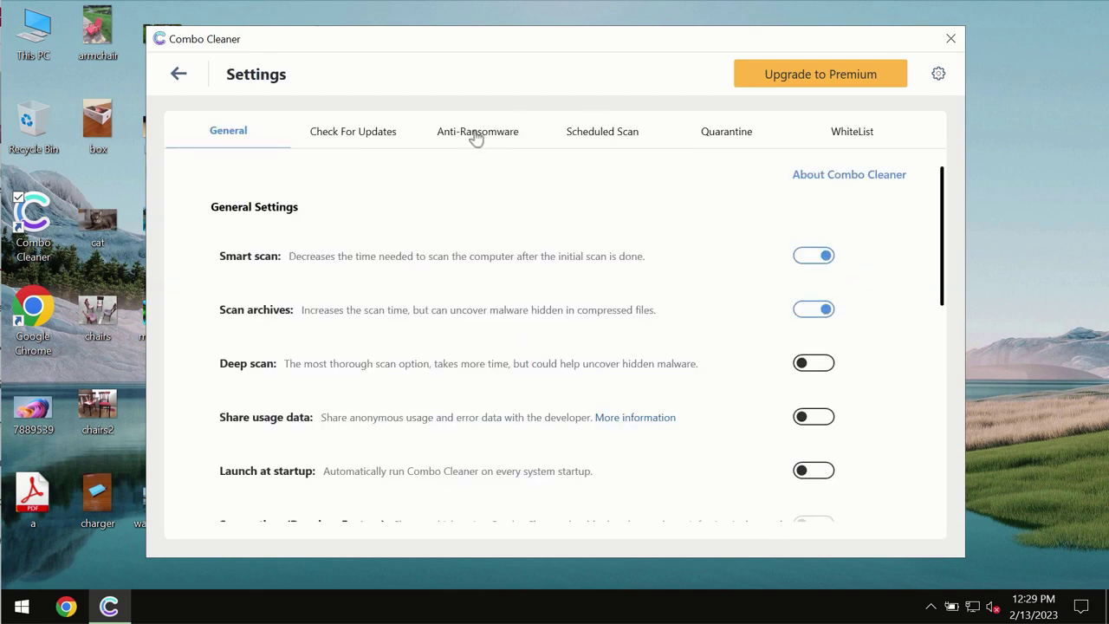
left_click(477, 137)
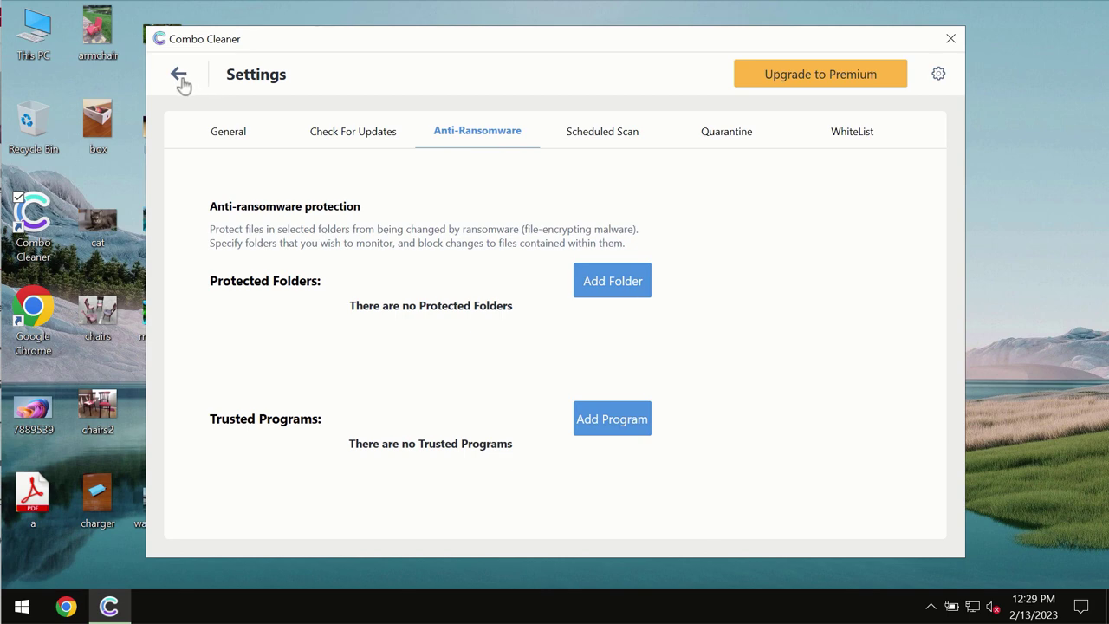
left_click(180, 76)
Step: Return to the running Quick Scan's progress view to follow its Threat Scan results
left_click(335, 392)
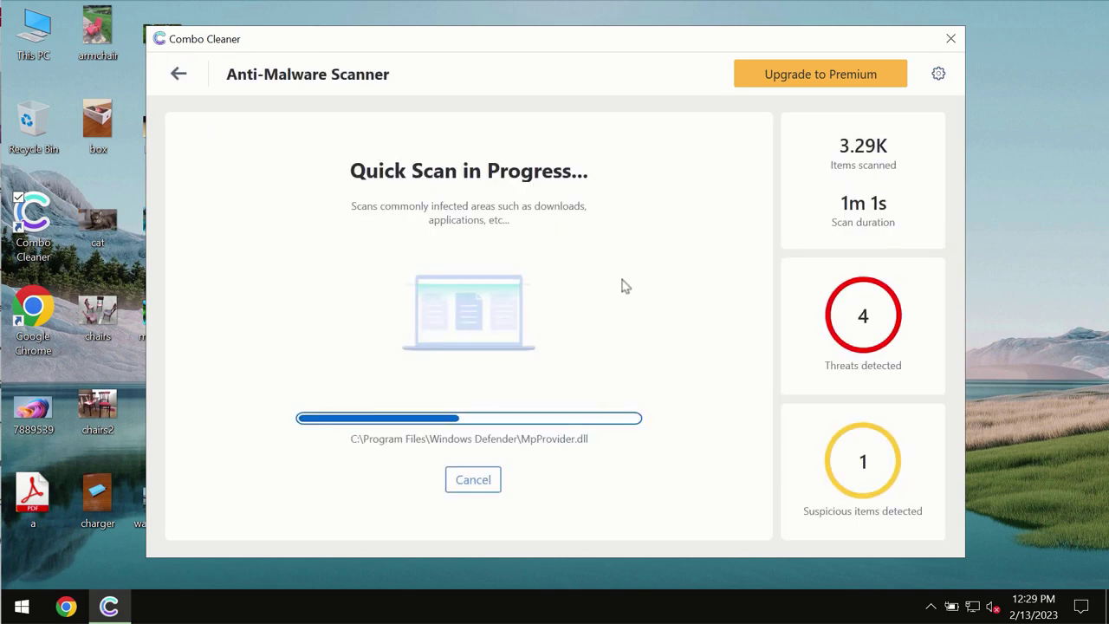